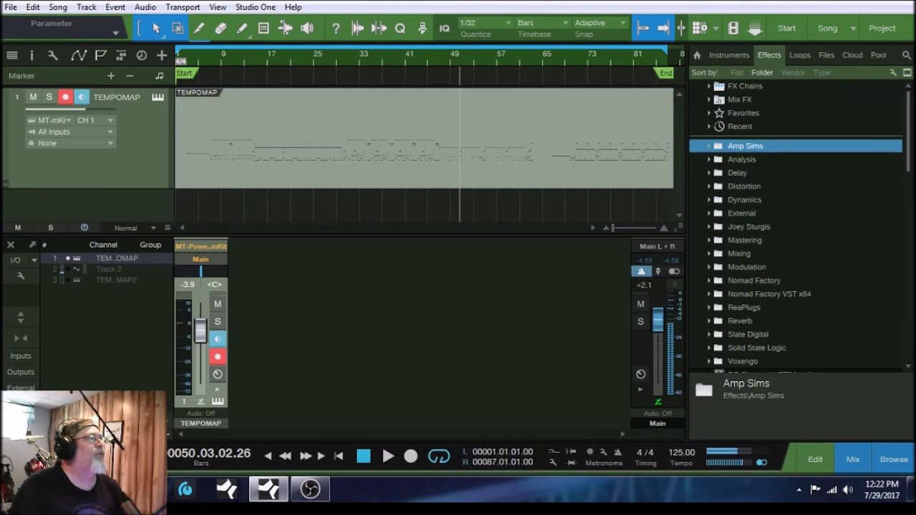
Open the Performance Monitor to check CPU and disk load, then close it
click(734, 462)
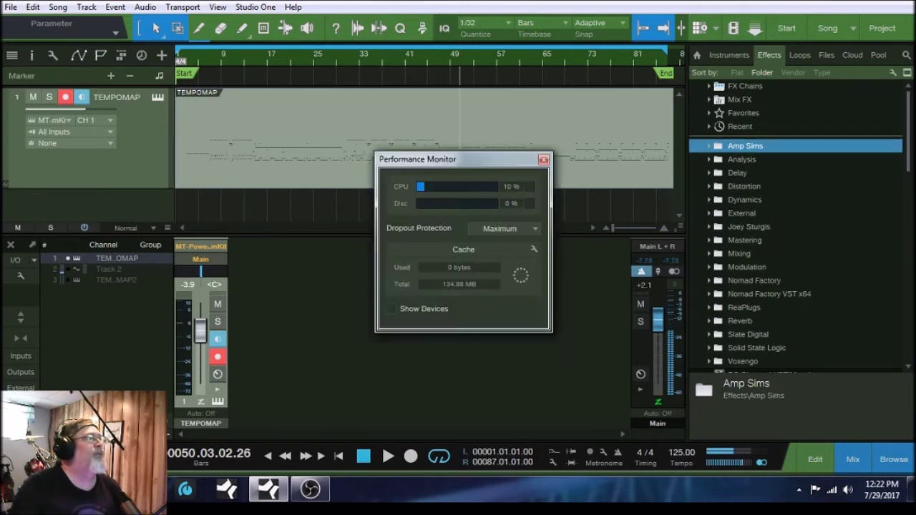
click(544, 160)
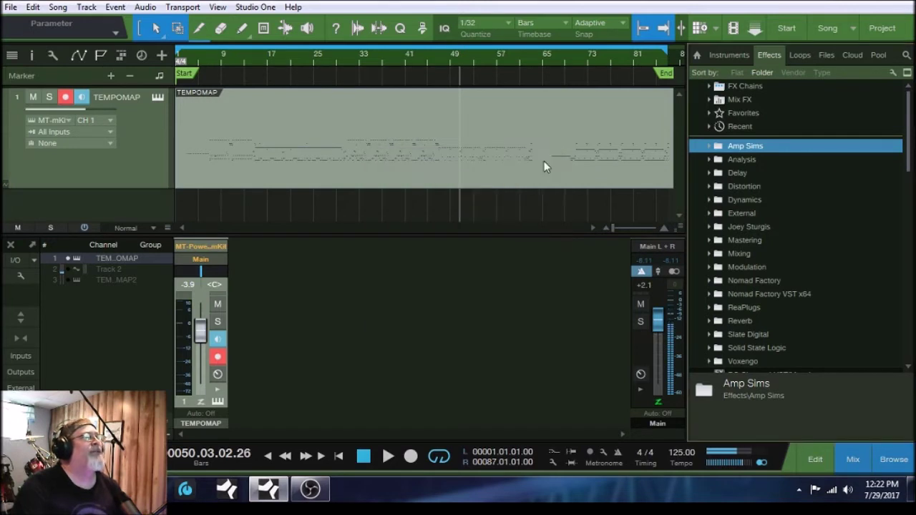
Play the drum track from bar 32, briefly viewing the MT PowerDrumKit 2 window, then stop
click(352, 62)
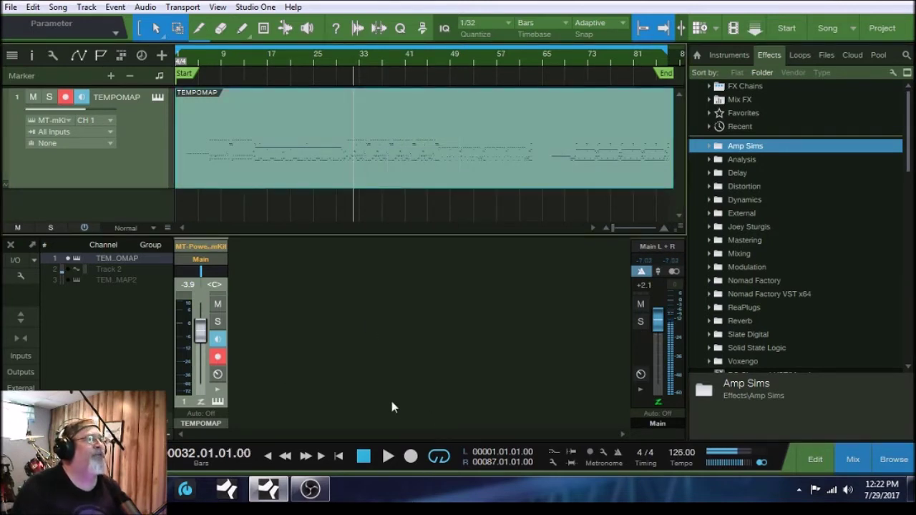
click(388, 457)
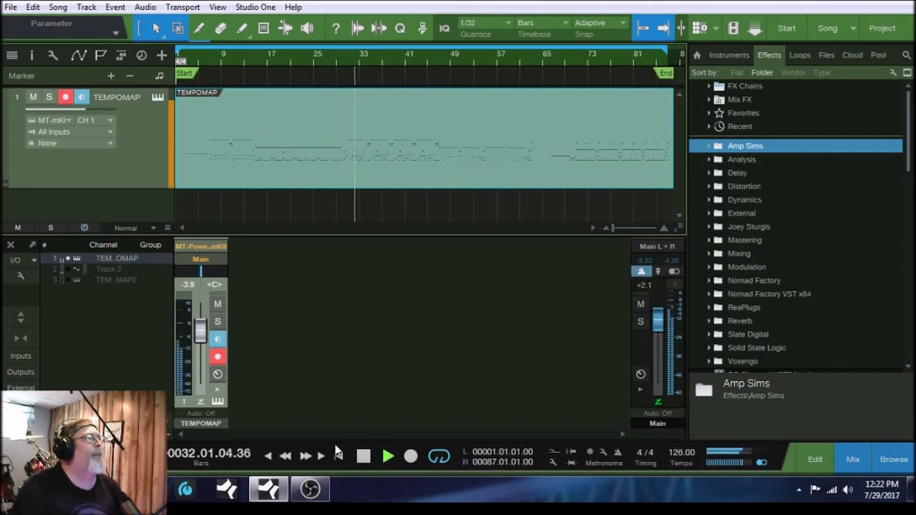
click(219, 400)
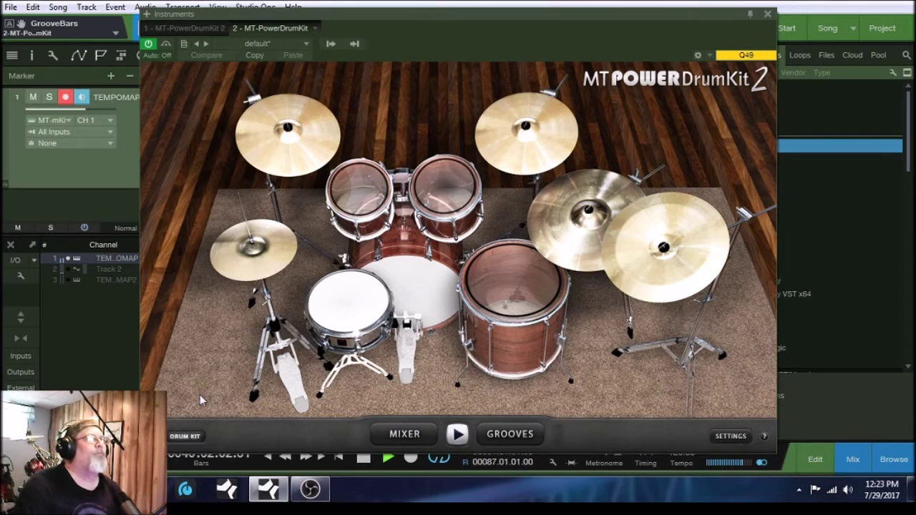
click(768, 15)
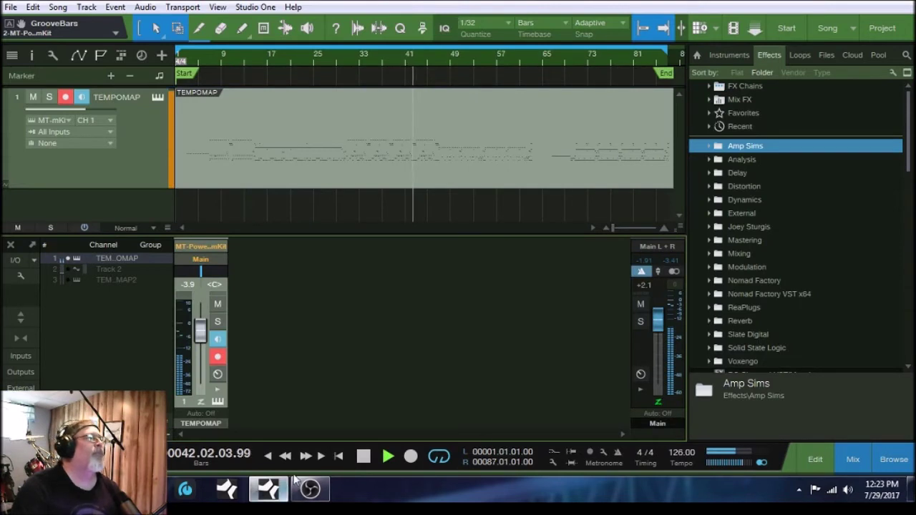
click(363, 456)
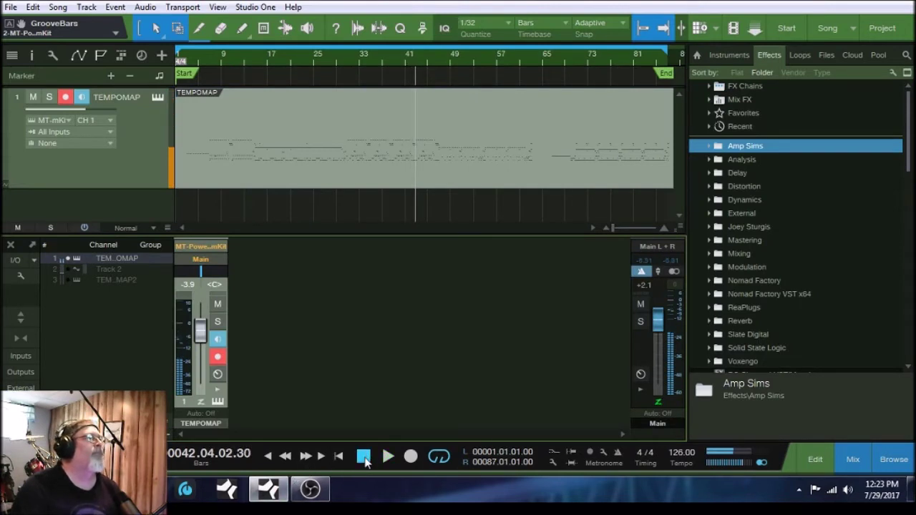
Insert the Drums > S1 SD Channel FX Chain (Mixtool, Gate, Compressor, Pro EQ) on the TEMPOMAP channel
click(218, 393)
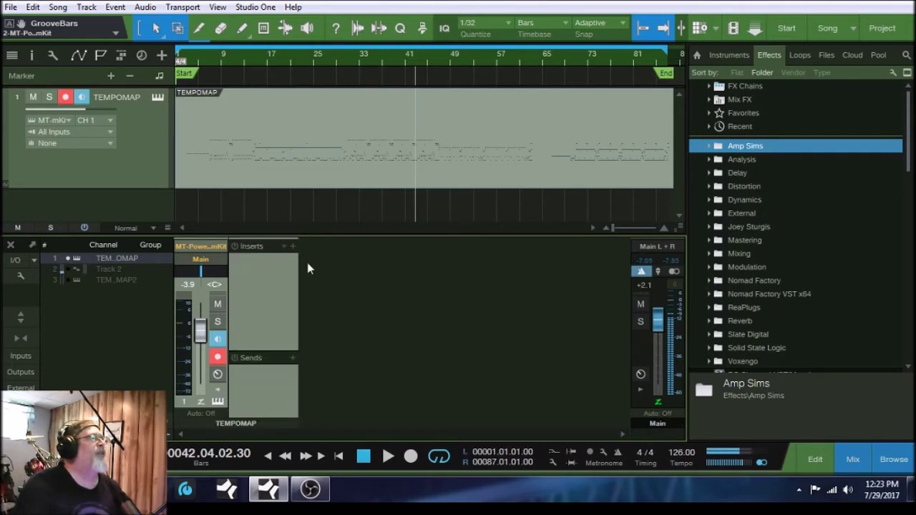
click(284, 247)
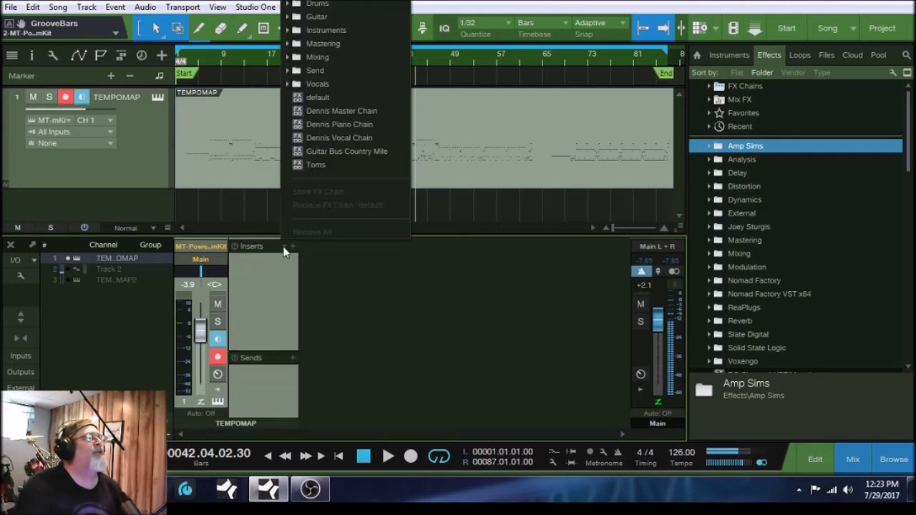
click(325, 10)
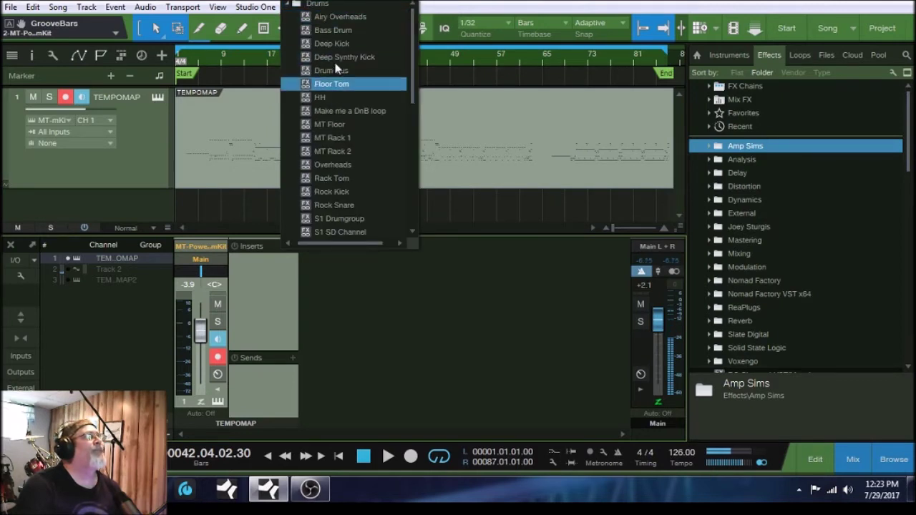
scroll(336, 144, down, 5)
scroll(338, 163, up, 3)
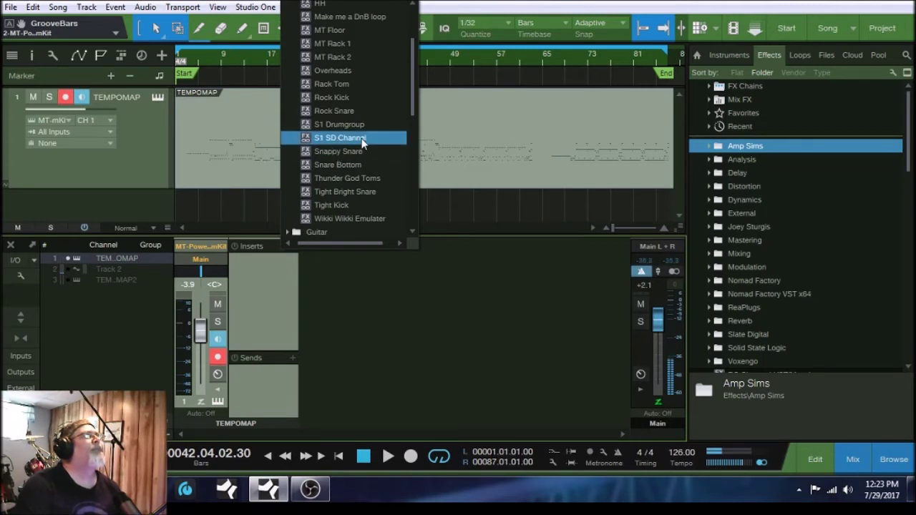
click(342, 139)
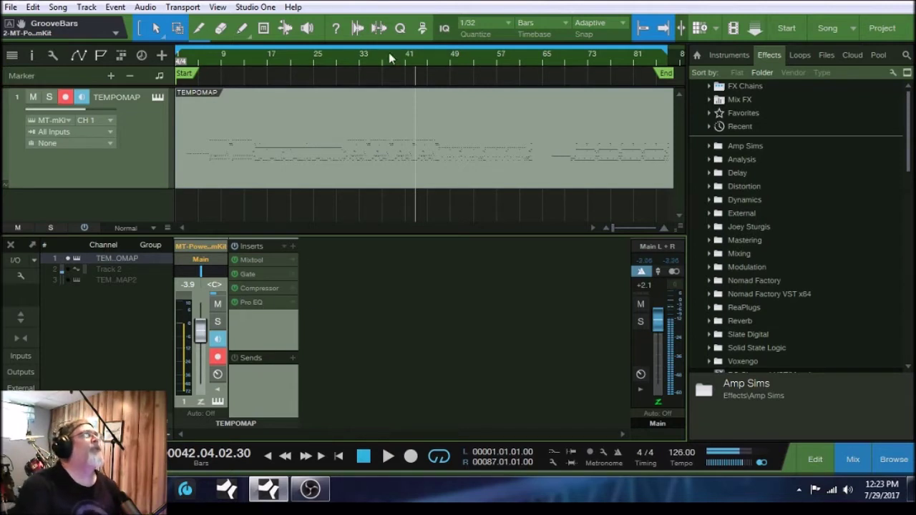
click(366, 61)
key(space)
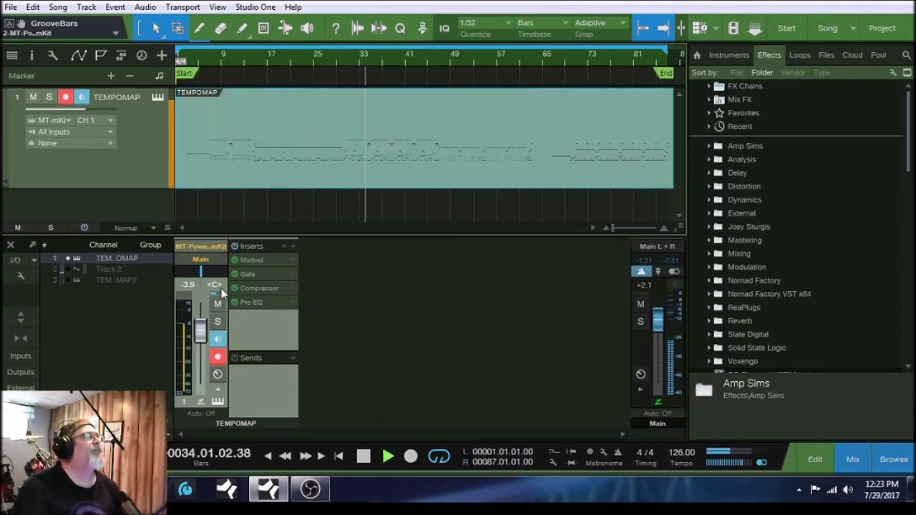
click(234, 247)
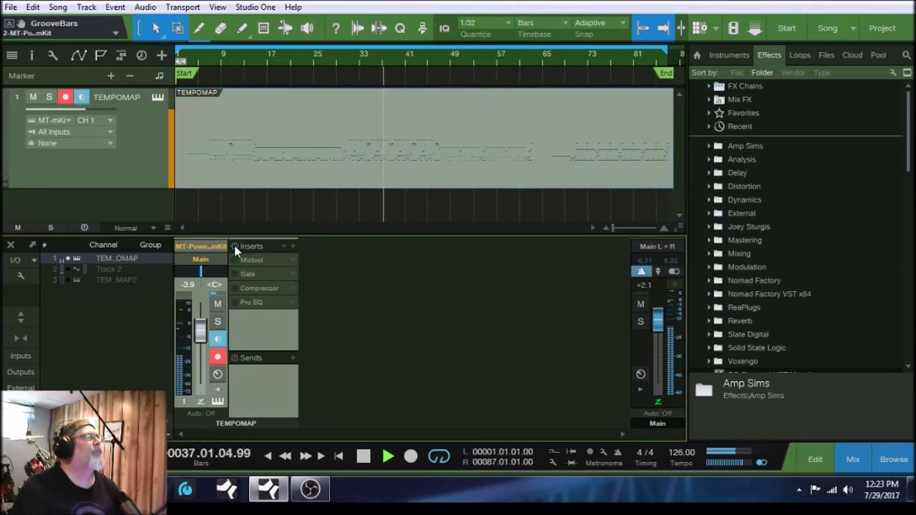
click(235, 247)
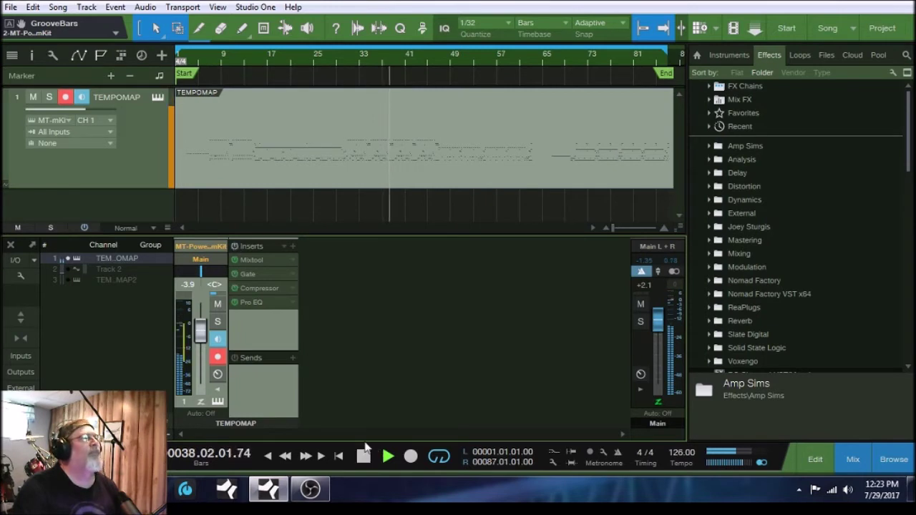
click(363, 456)
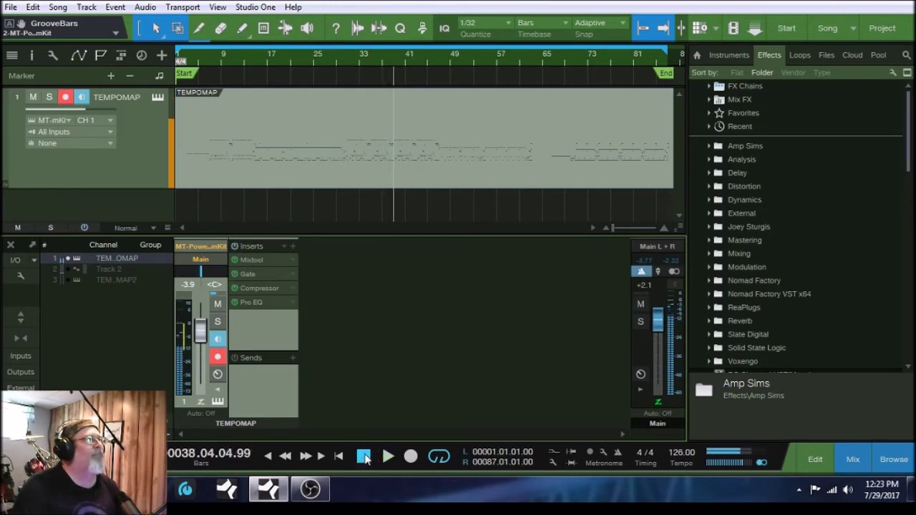
Transform the TEMPOMAP track to audio with Preserve Instrument Track State and Remove Instrument checked
right_click(139, 161)
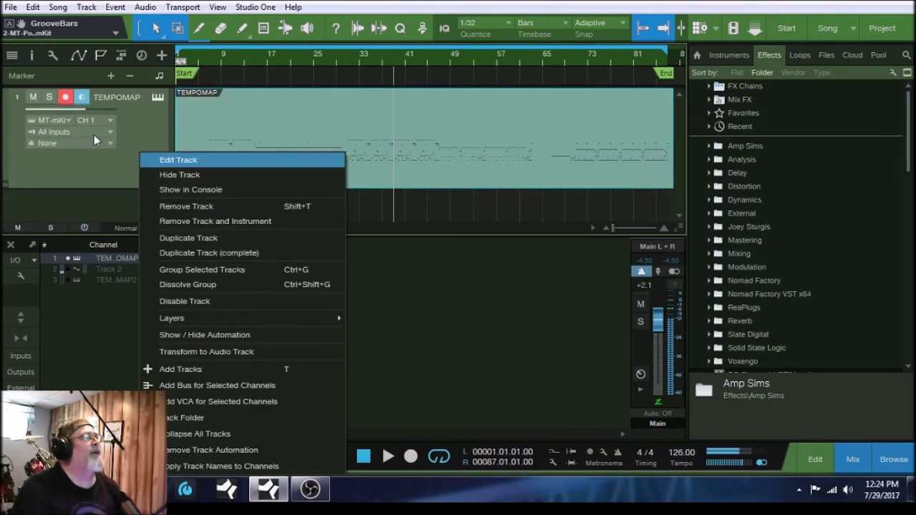
click(227, 351)
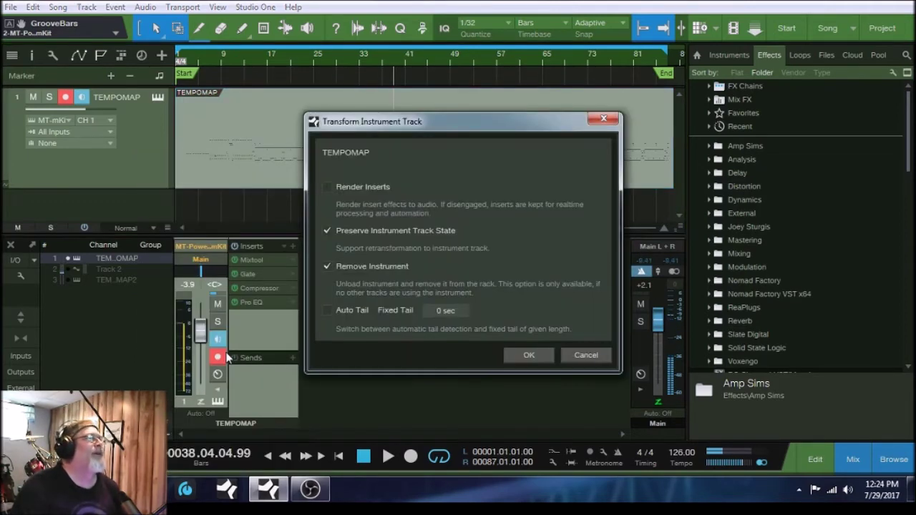
drag(466, 123, 465, 90)
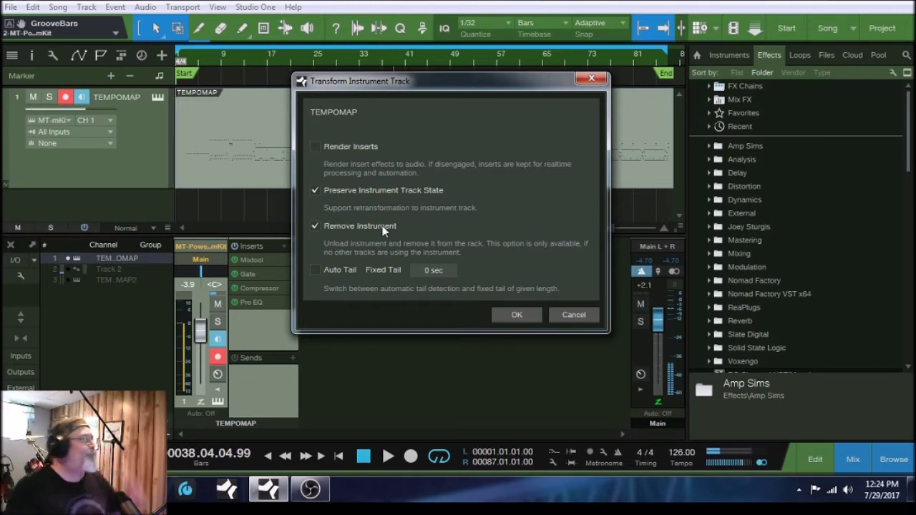
click(514, 315)
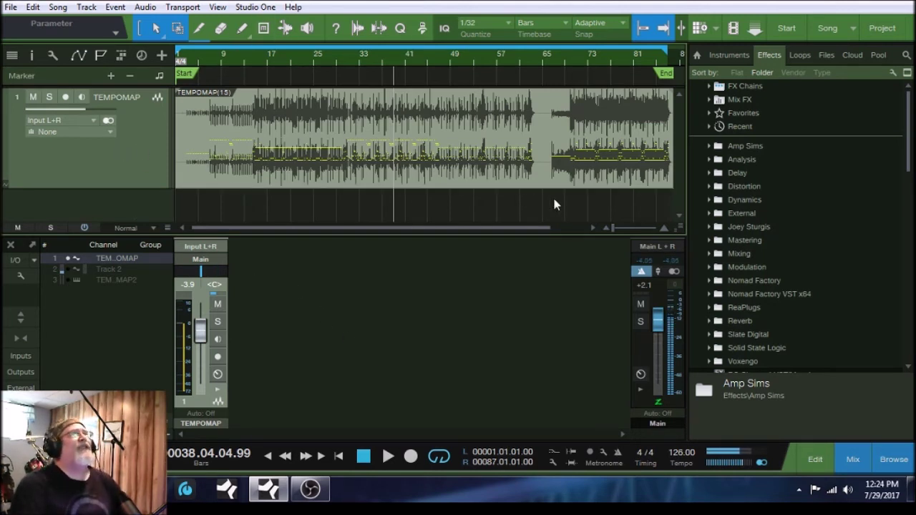
Zoom in to bars 38–40 and bypass all insert effects on the rendered drum track
drag(614, 227, 627, 229)
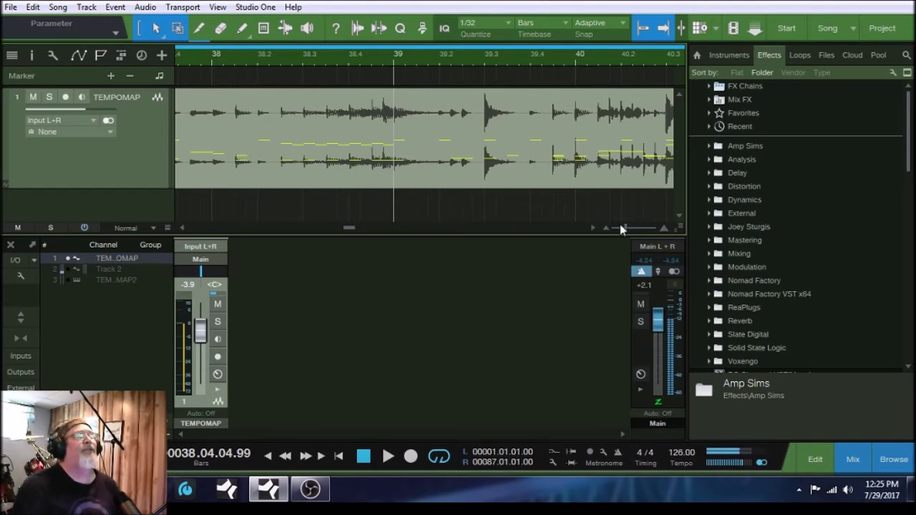
scroll(625, 226, down, 1)
scroll(625, 226, down, 2)
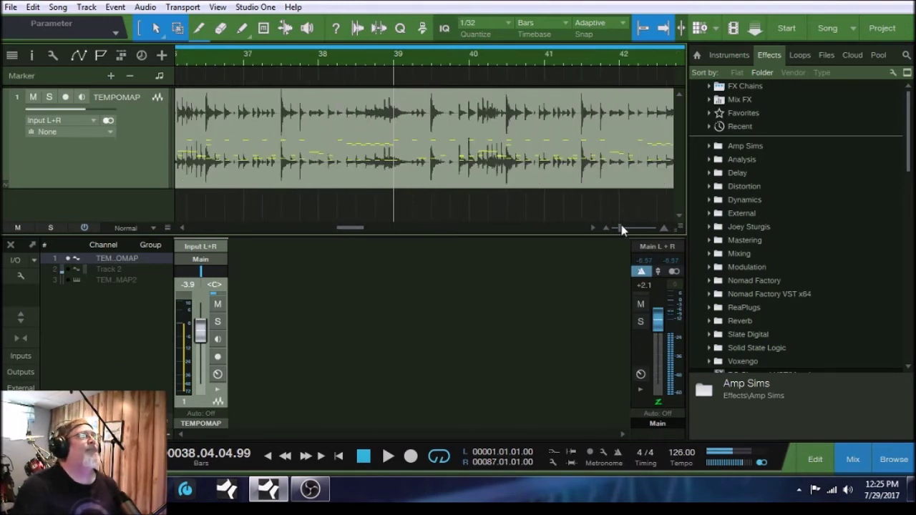
click(216, 390)
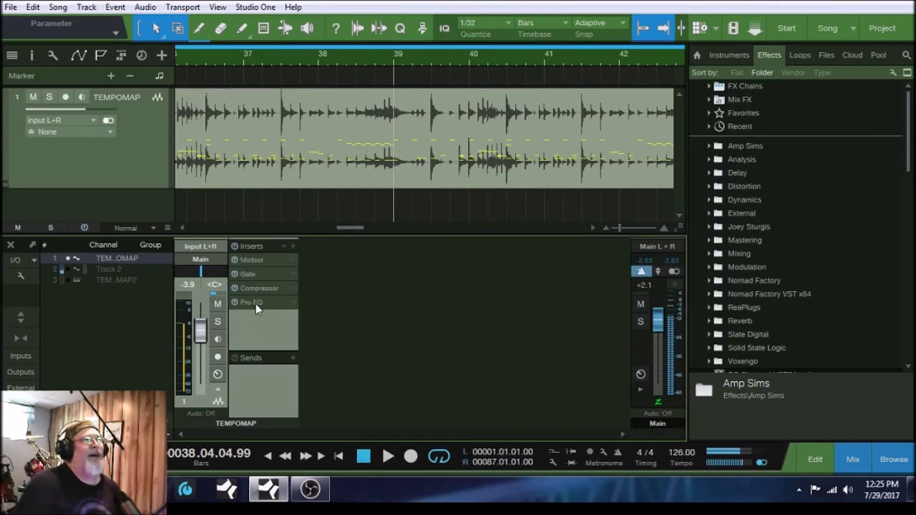
click(238, 249)
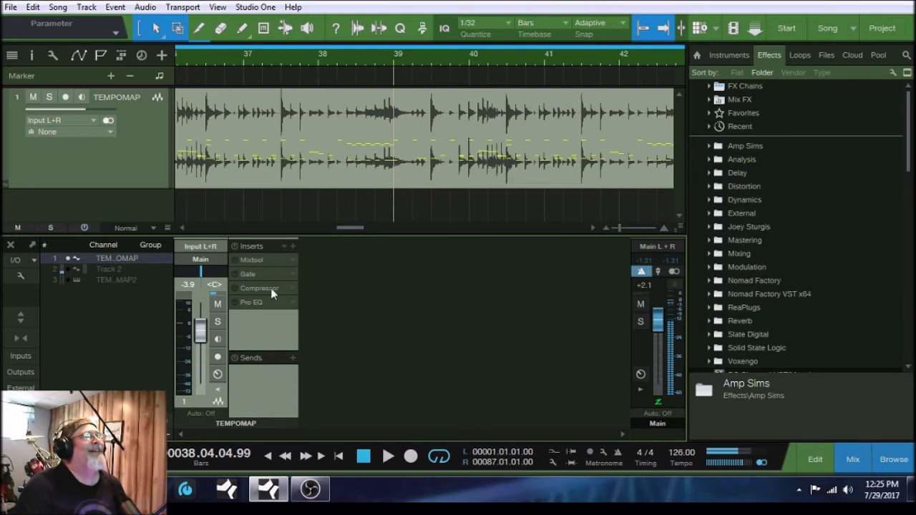
Play back the rendered drums, then stop and park the playhead at bar 36.3
click(387, 458)
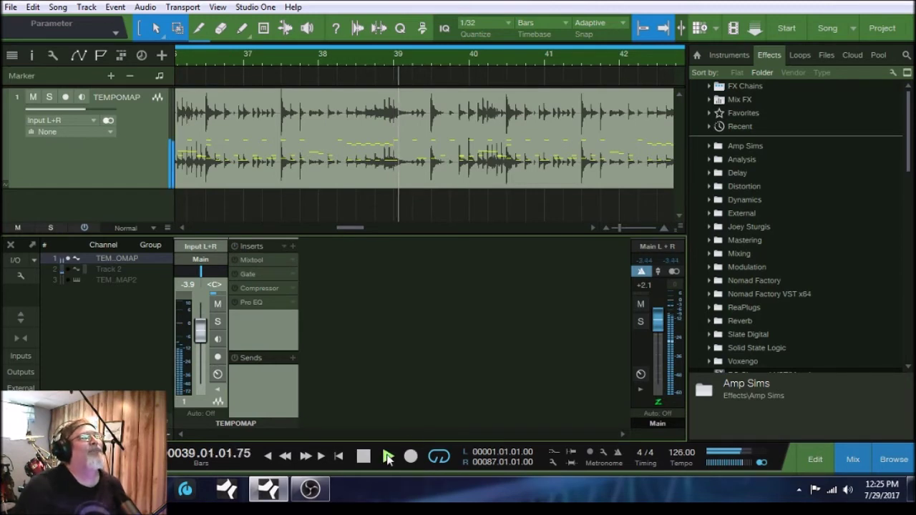
drag(619, 229, 615, 229)
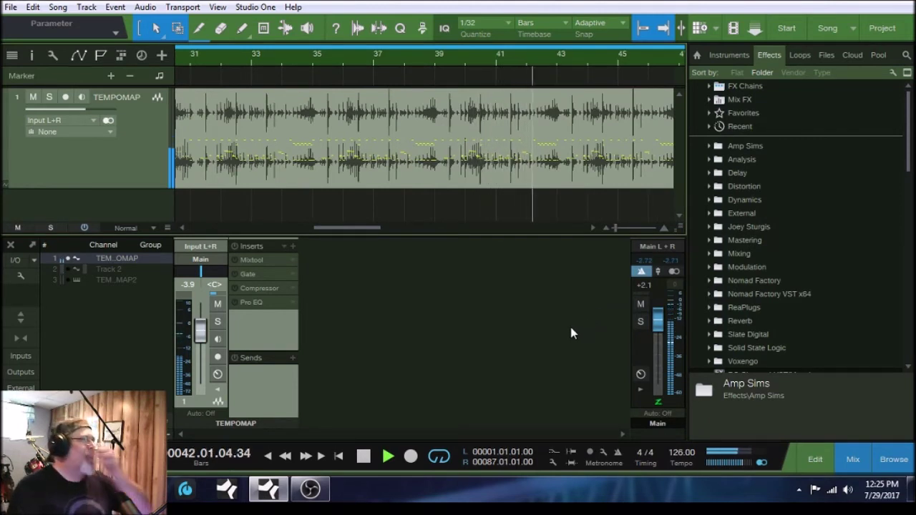
click(364, 458)
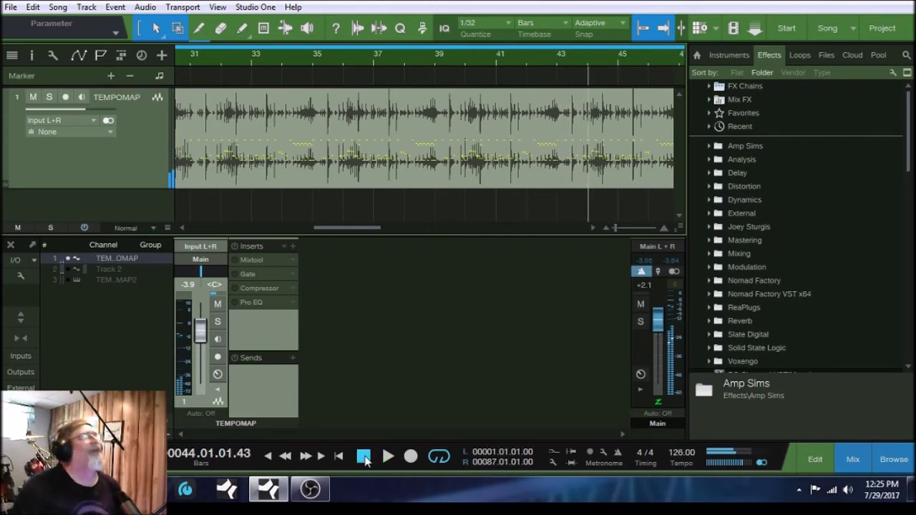
click(358, 66)
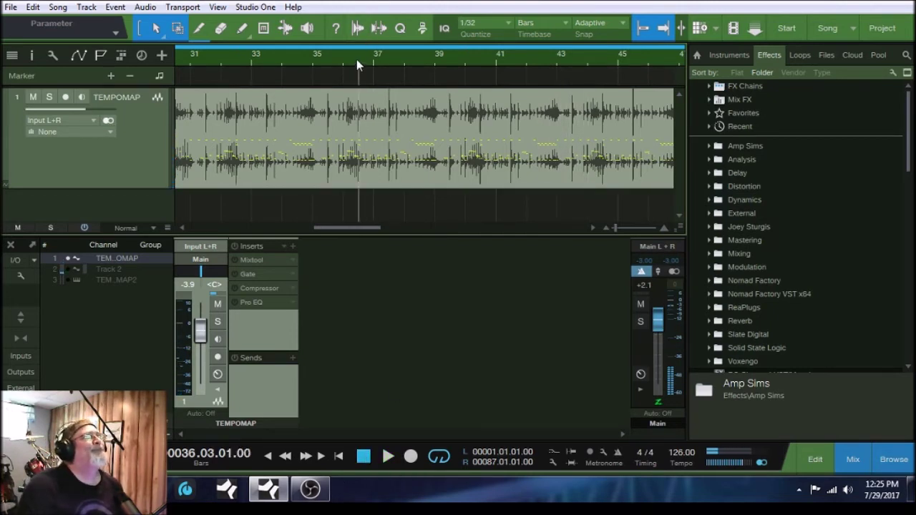
drag(615, 231, 628, 231)
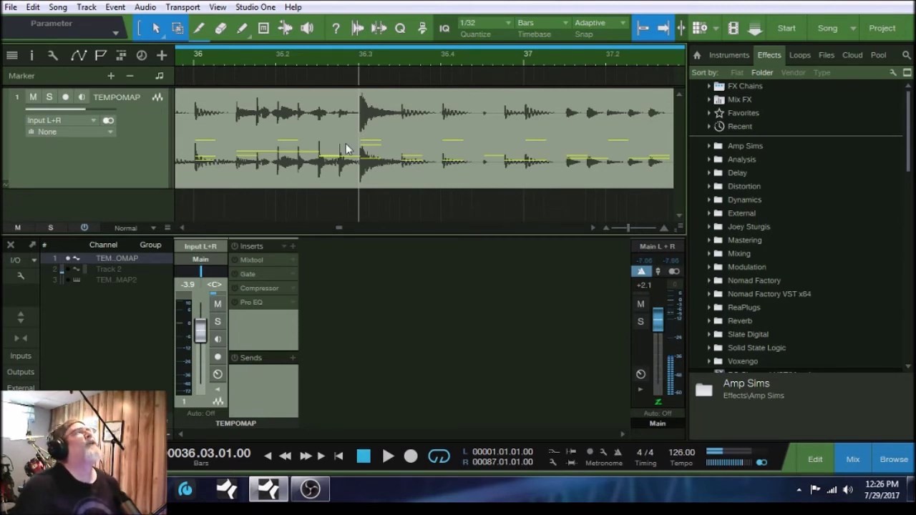
Transform the TEMPOMAP audio track back into an instrument track
right_click(136, 159)
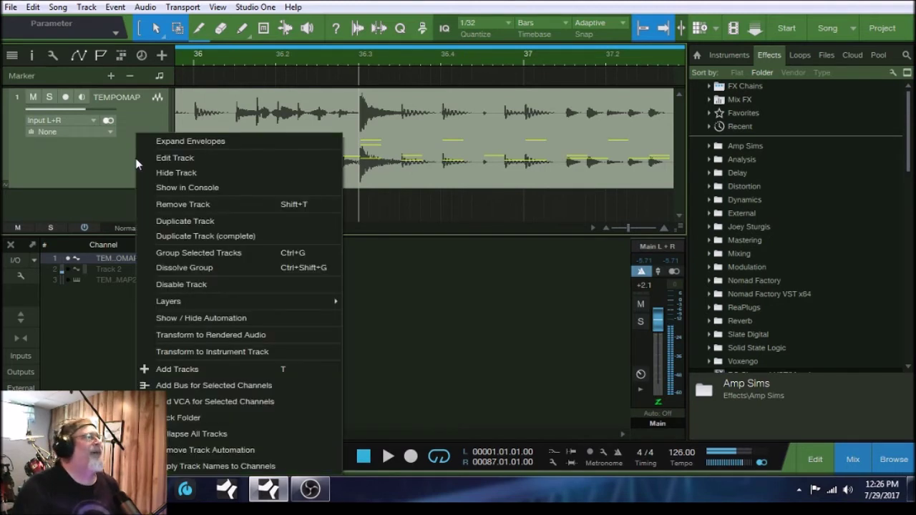
click(222, 351)
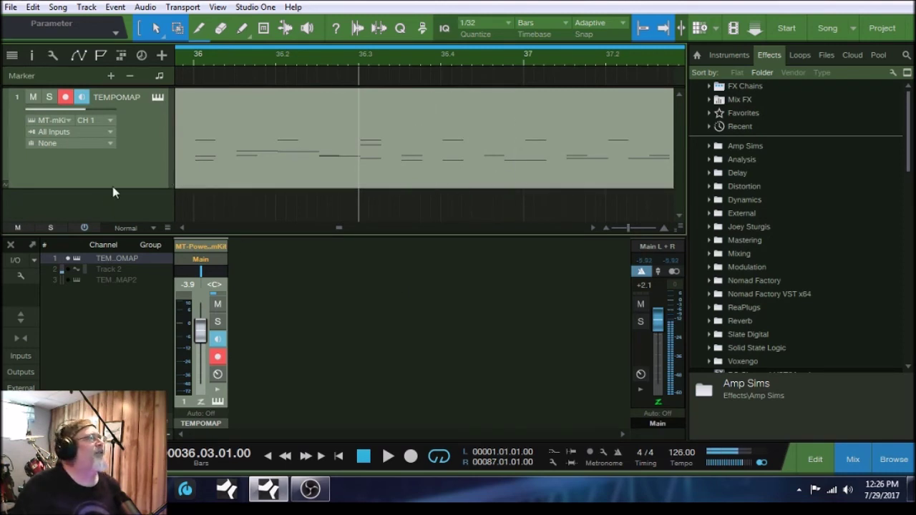
right_click(126, 172)
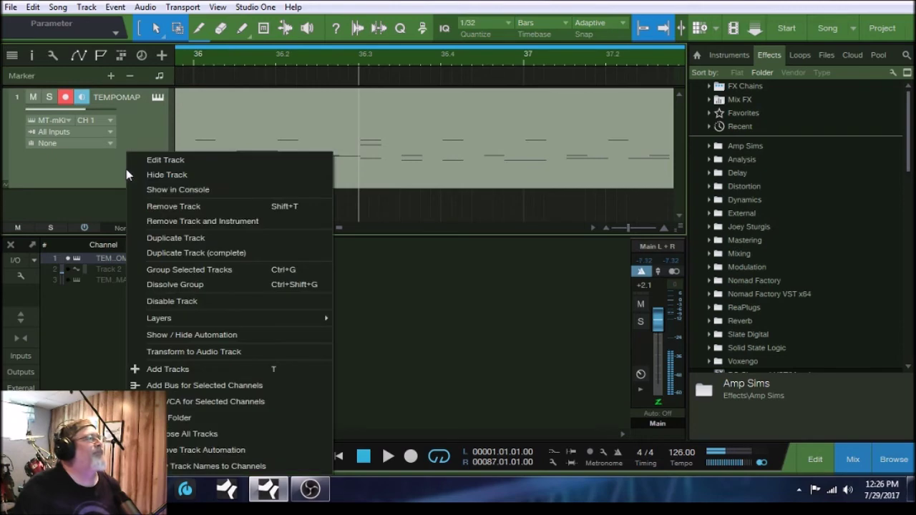
click(210, 355)
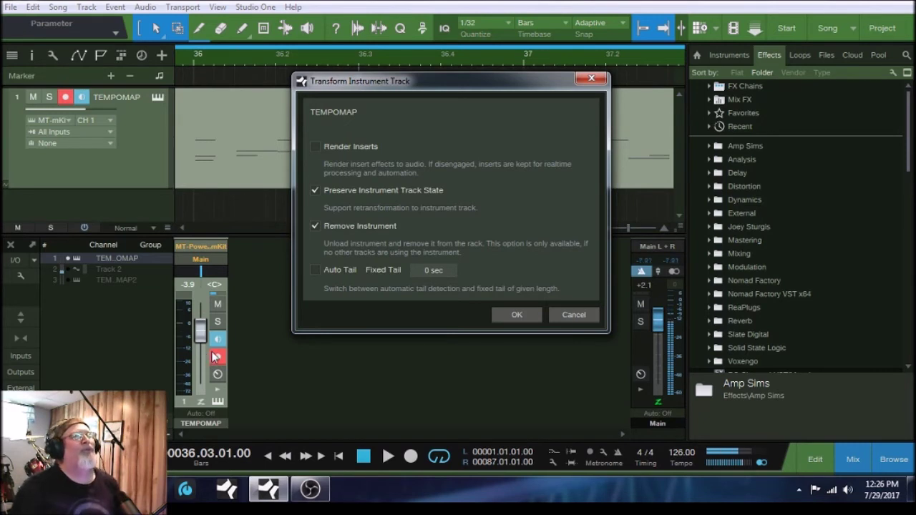
click(563, 317)
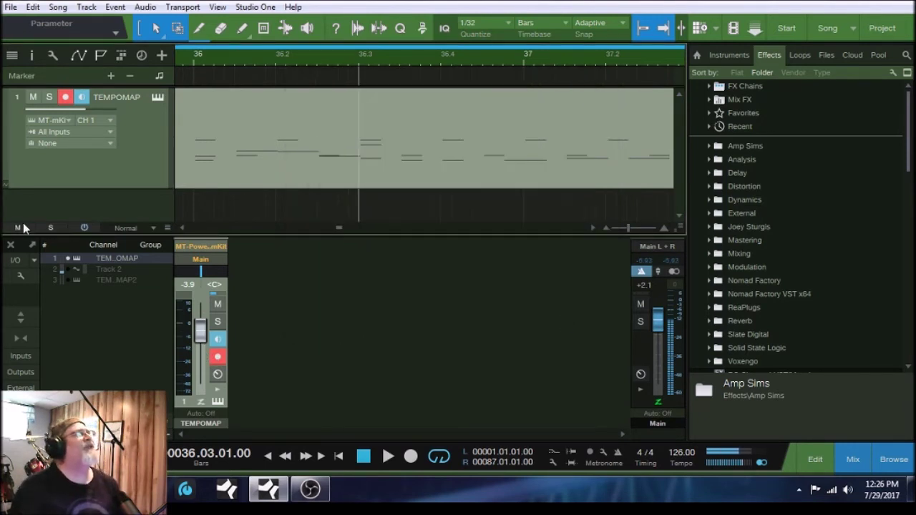
click(222, 182)
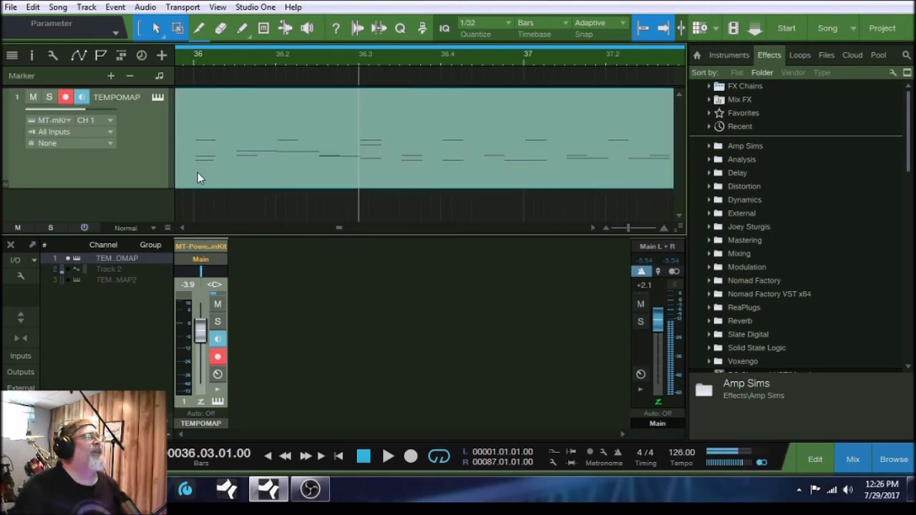
right_click(311, 180)
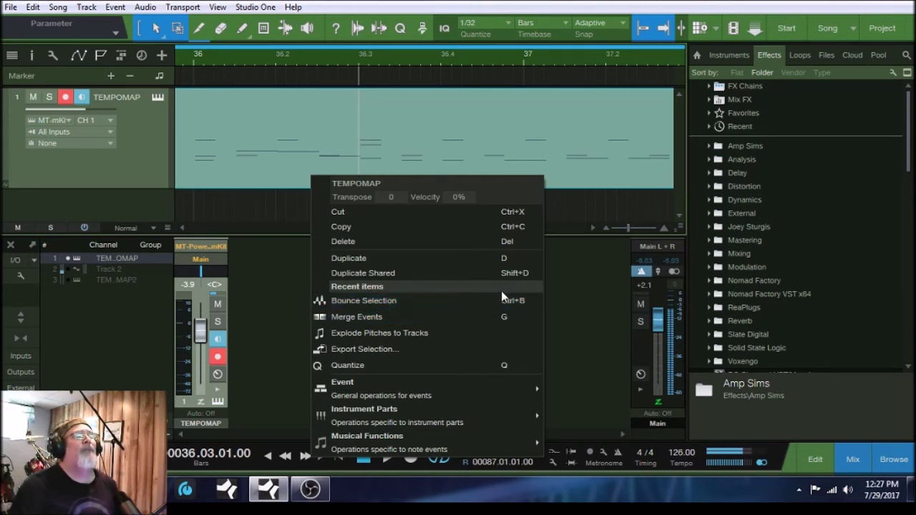
click(162, 168)
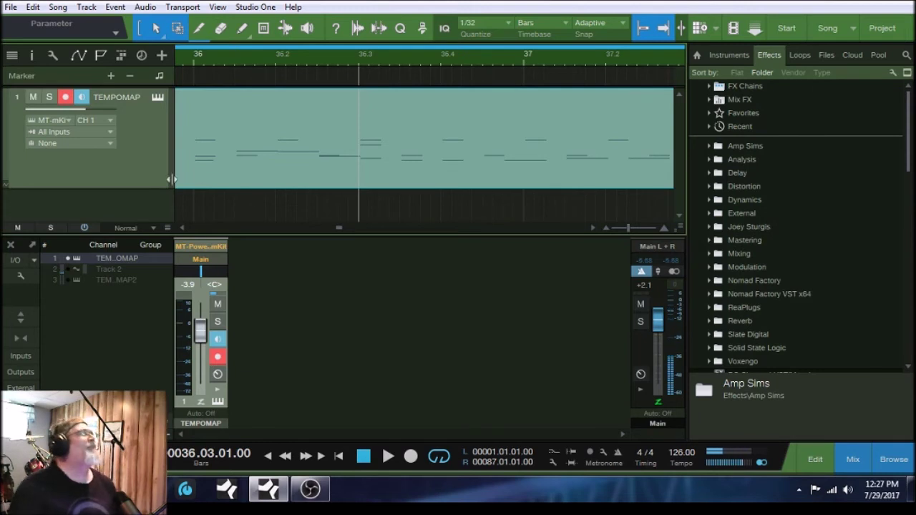
Split the TEMPOMAP drum event at bars 33 and 39 with the Split tool
drag(629, 230, 609, 233)
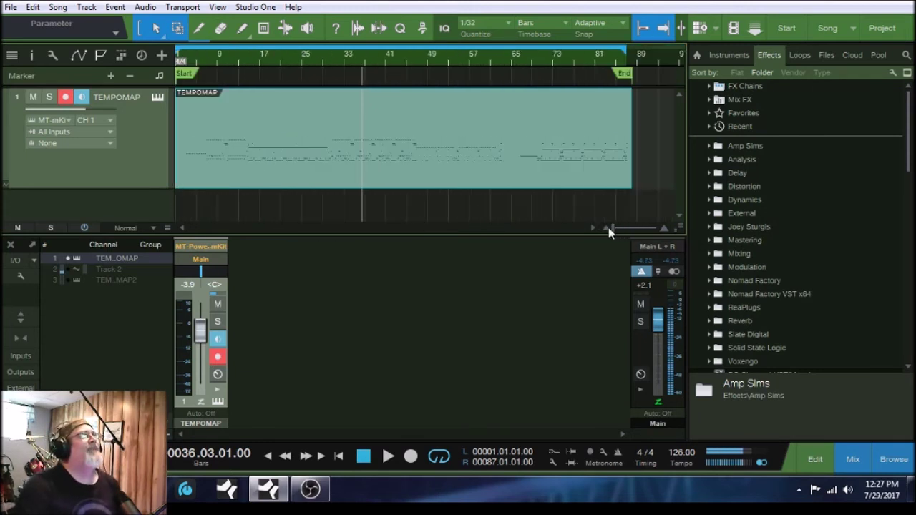
click(199, 28)
click(351, 153)
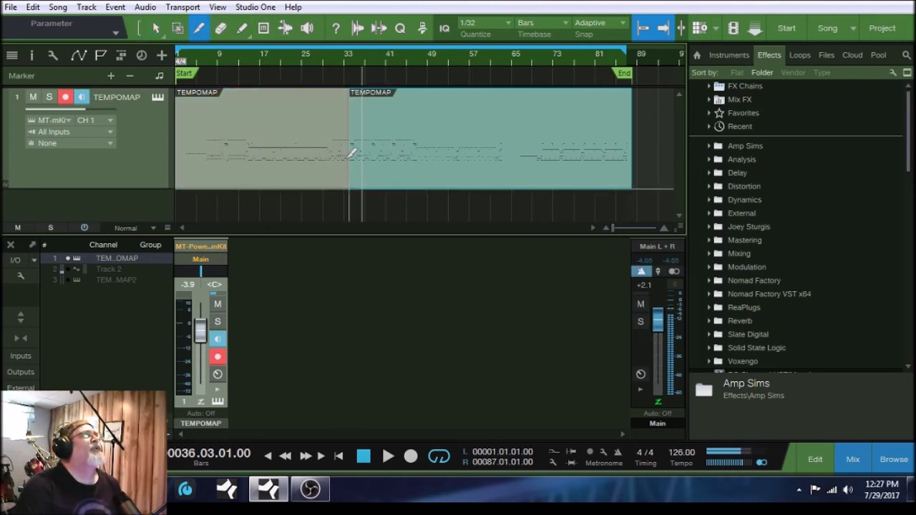
click(401, 153)
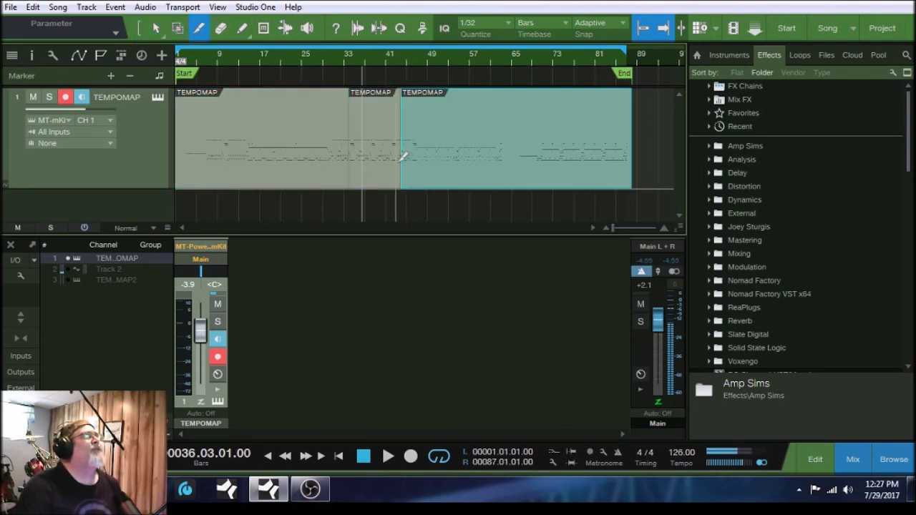
click(155, 29)
Move the middle event to bar 34, delete it, slide the right event left, then undo twice
mouse_move(372, 182)
mouse_down()
mouse_move(382, 228)
mouse_move(379, 163)
mouse_move(381, 176)
mouse_up()
right_click(381, 176)
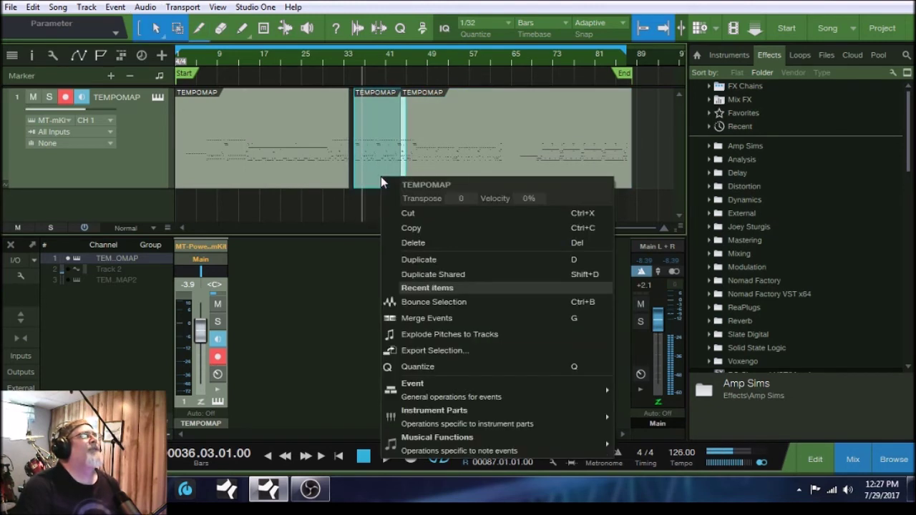
click(422, 243)
drag(458, 169, 396, 178)
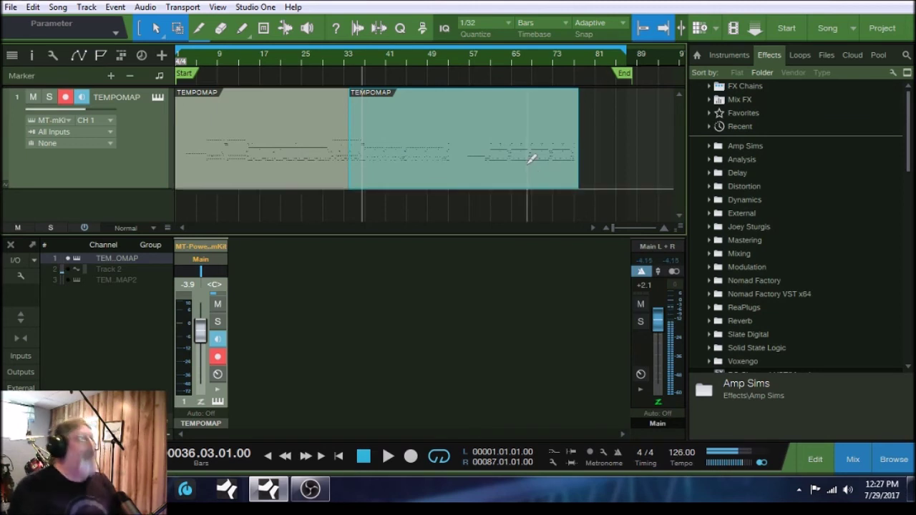
key(ctrl+z)
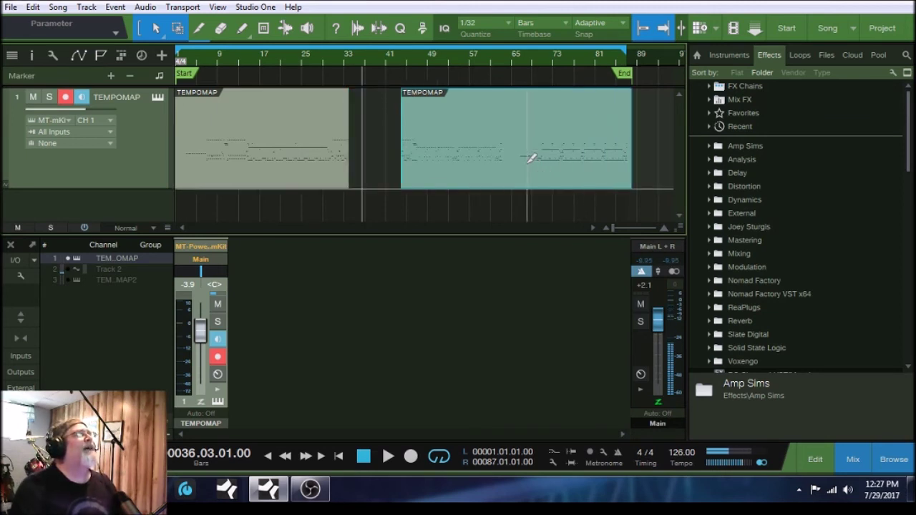
key(ctrl+z)
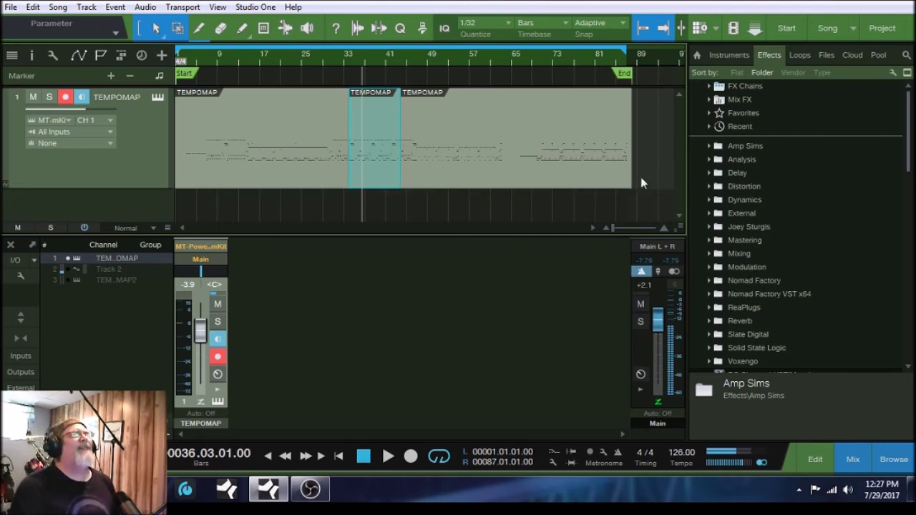
Select all three TEMPOMAP events and merge them into one event
drag(646, 186, 151, 186)
right_click(427, 183)
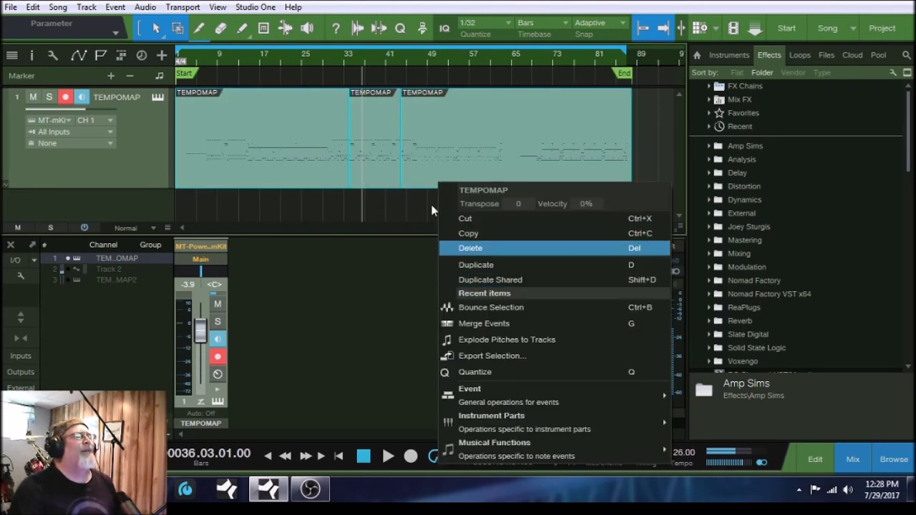
click(480, 324)
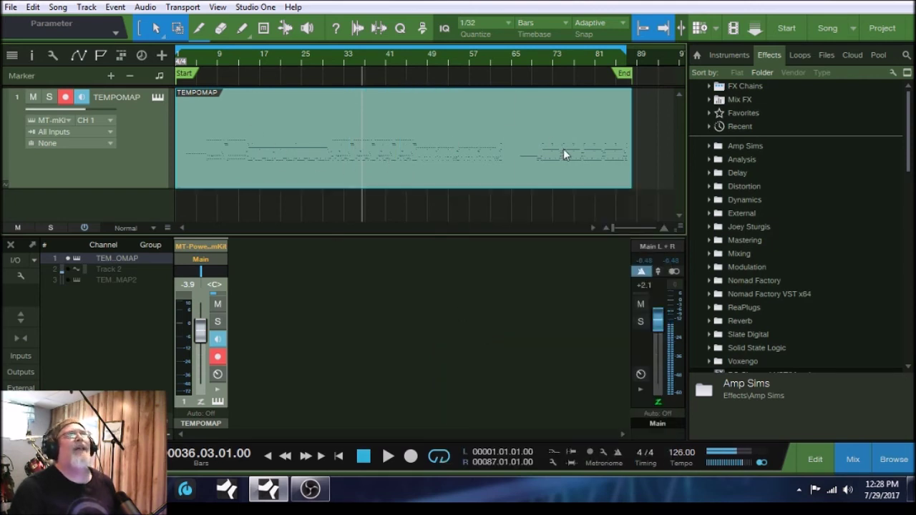